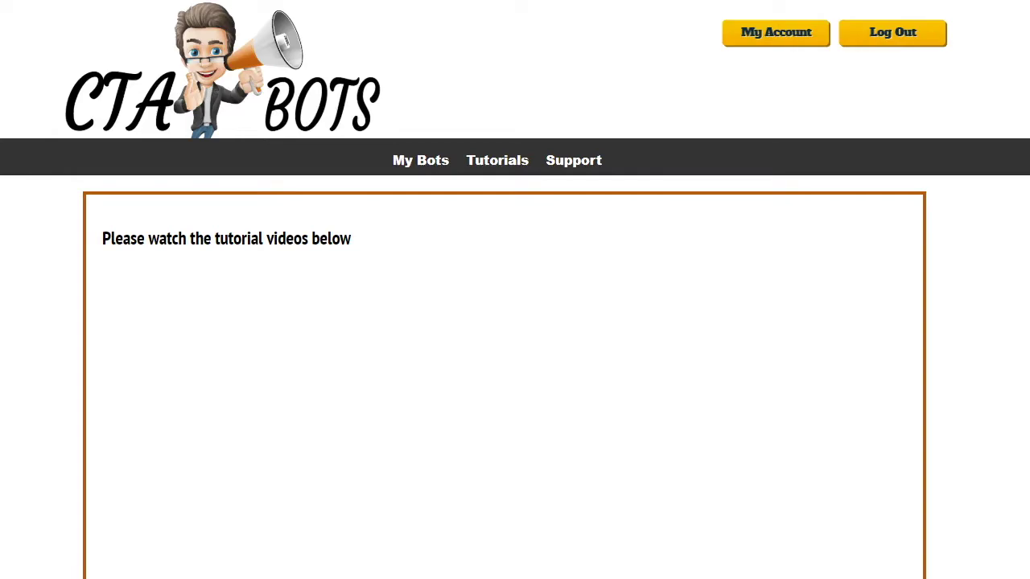
# Step: Look up the time zone offset in the account settings, then close them
pyautogui.click(779, 40)
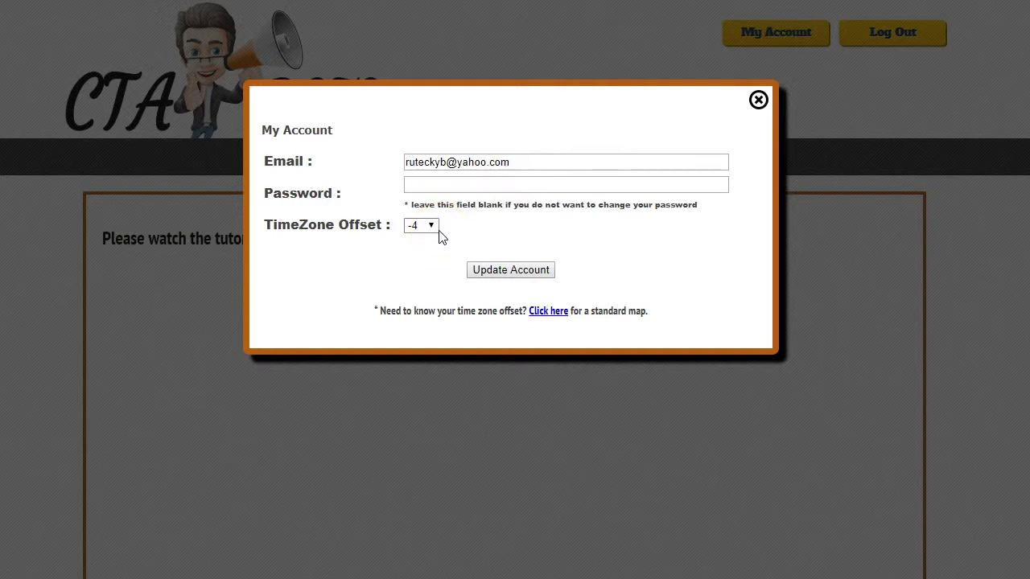
pyautogui.click(530, 313)
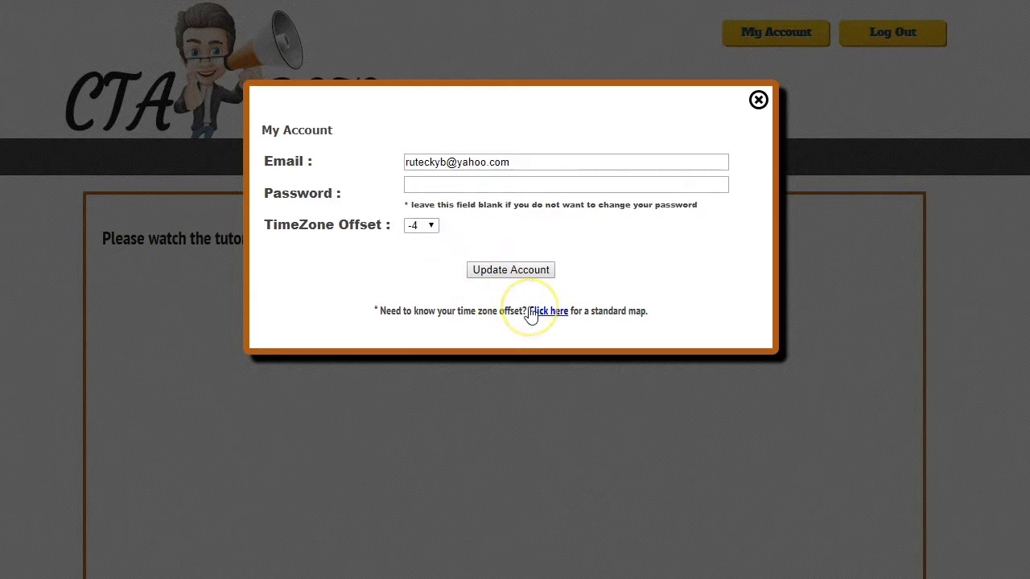
pyautogui.click(549, 317)
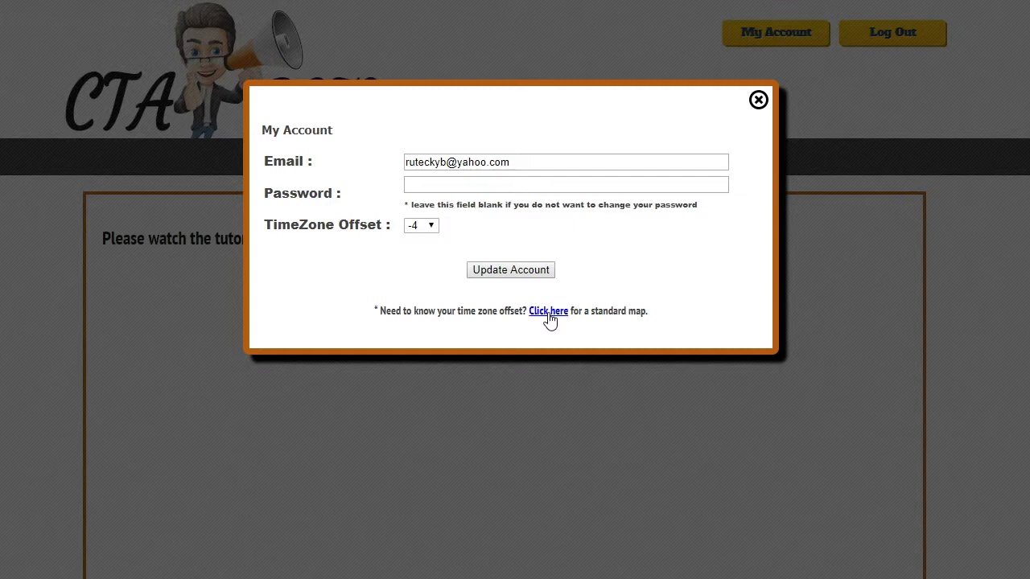
pyautogui.click(570, 256)
pyautogui.click(758, 100)
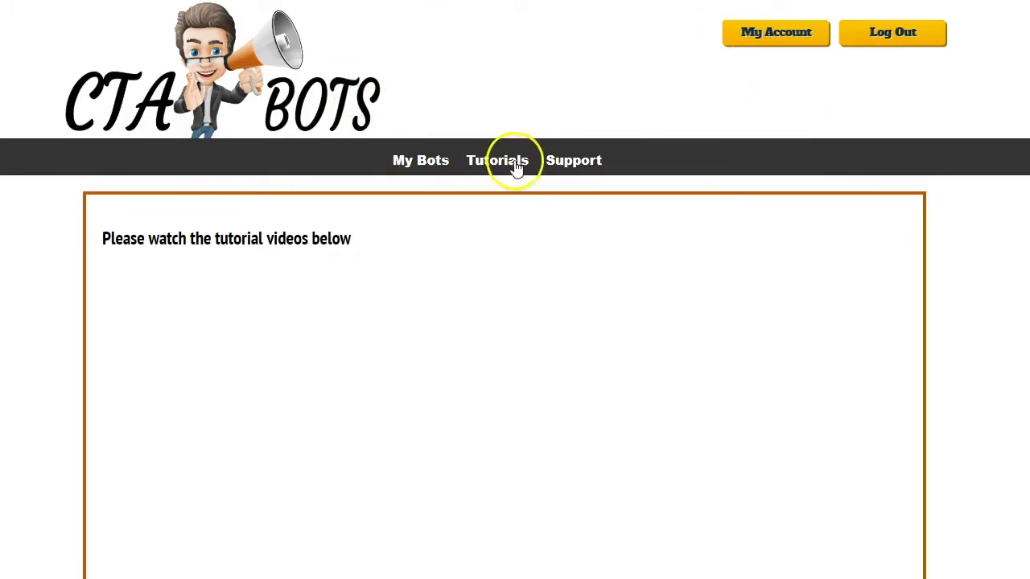
# Step: Create a new bot named 'First Test -' from My Bots and save it
pyautogui.click(420, 169)
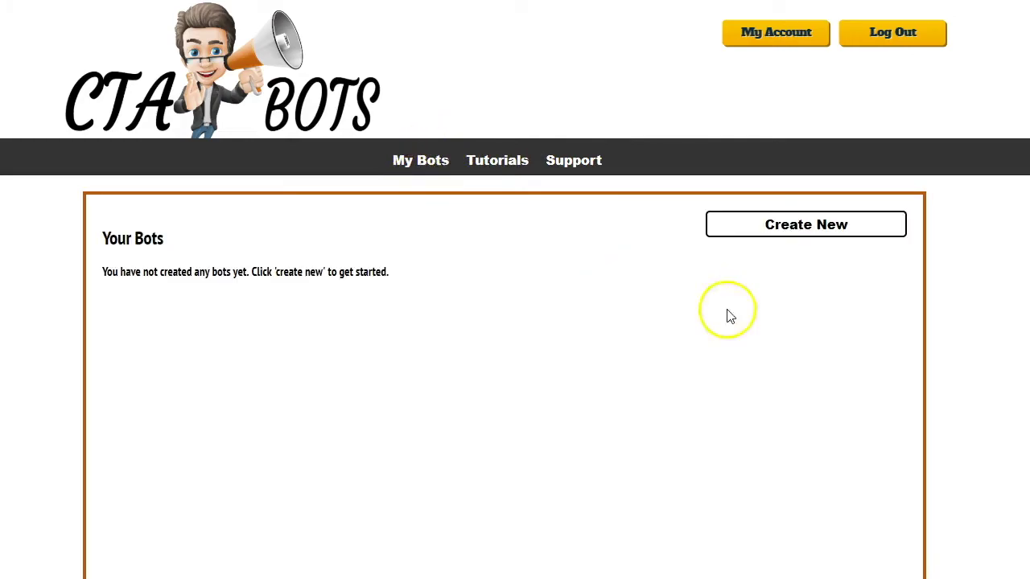
pyautogui.click(800, 233)
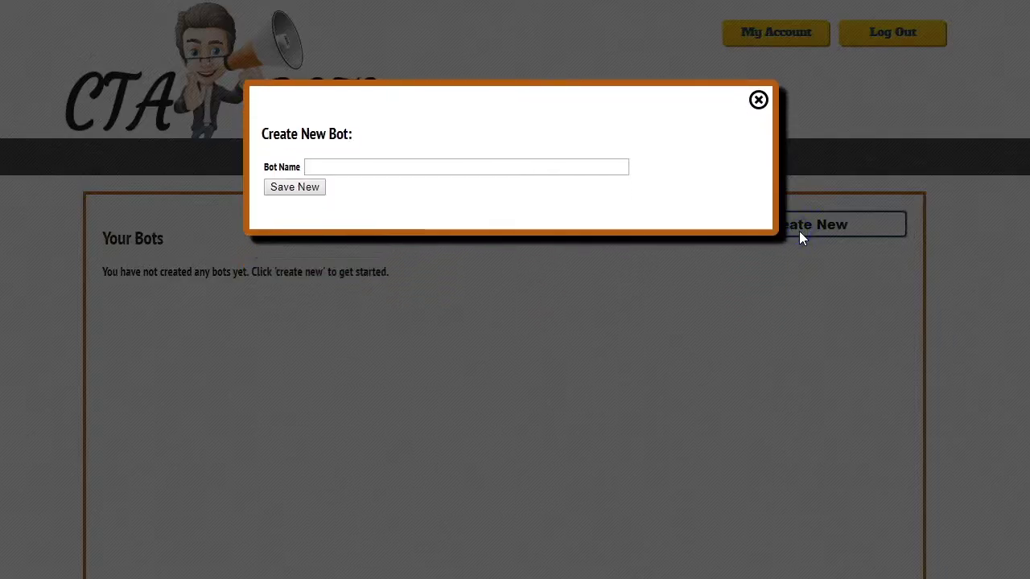
pyautogui.click(384, 171)
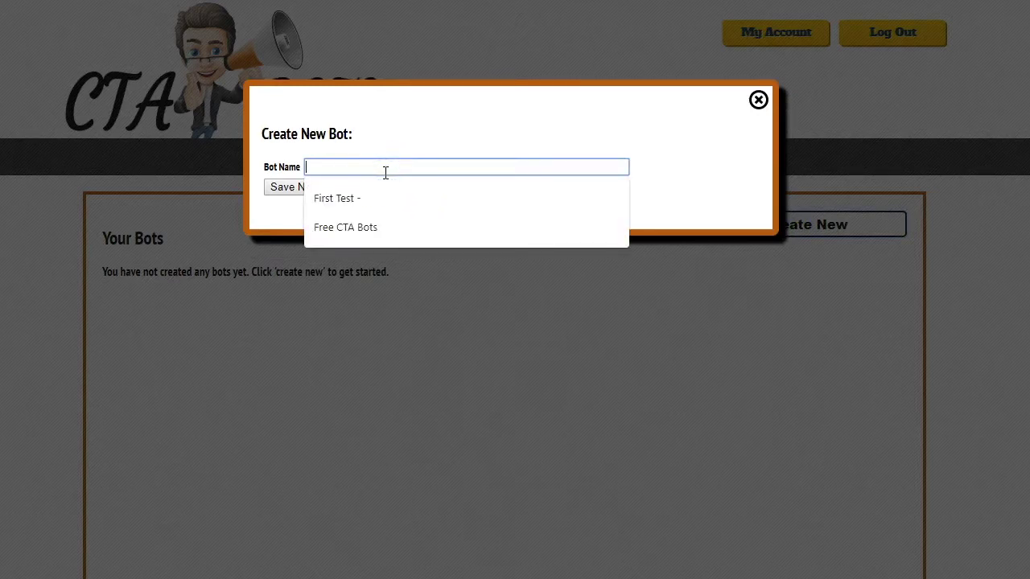
pyautogui.click(357, 198)
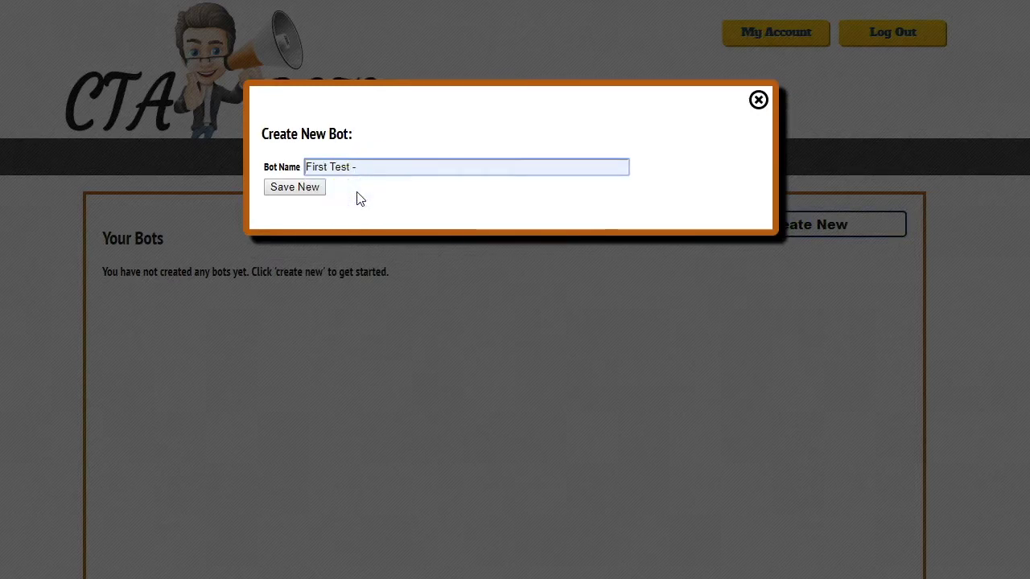
pyautogui.click(306, 193)
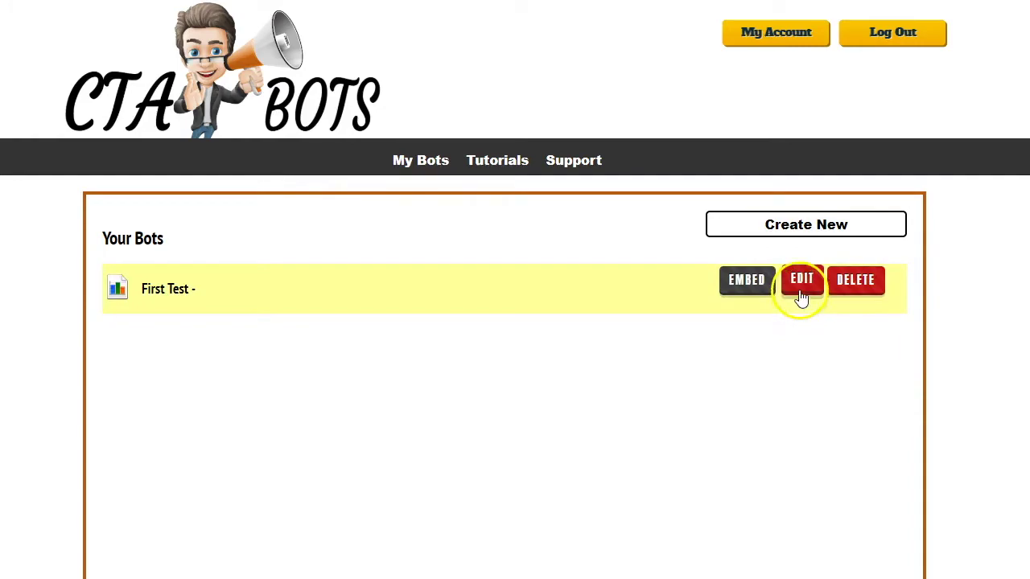
# Step: Open the First Test - bot for editing and highlight its name field
pyautogui.click(801, 295)
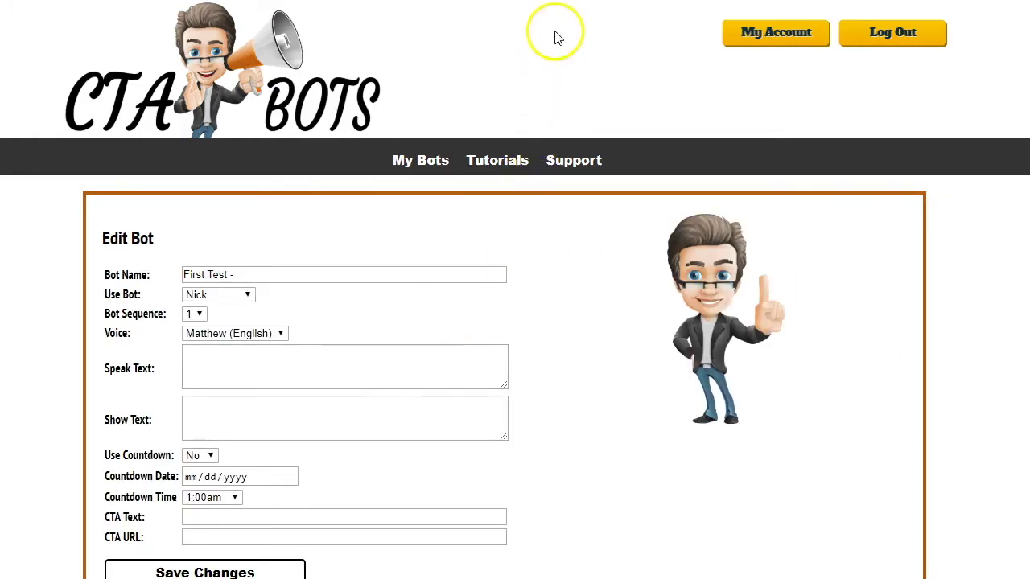
pyautogui.scroll(-1, 515, 290)
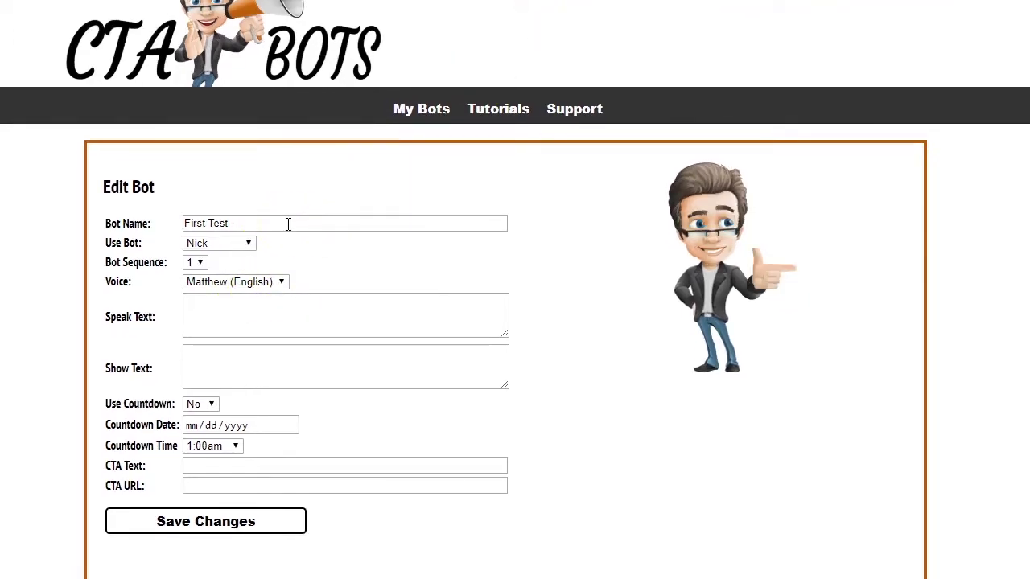
pyautogui.moveTo(278, 222); pyautogui.dragTo(252, 231)
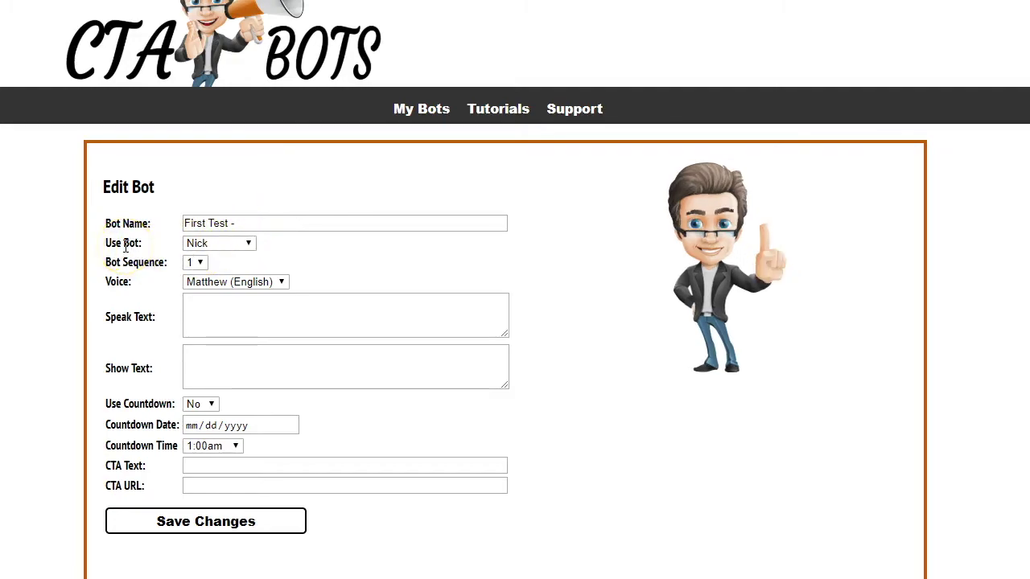
pyautogui.moveTo(120, 301); pyautogui.dragTo(123, 345)
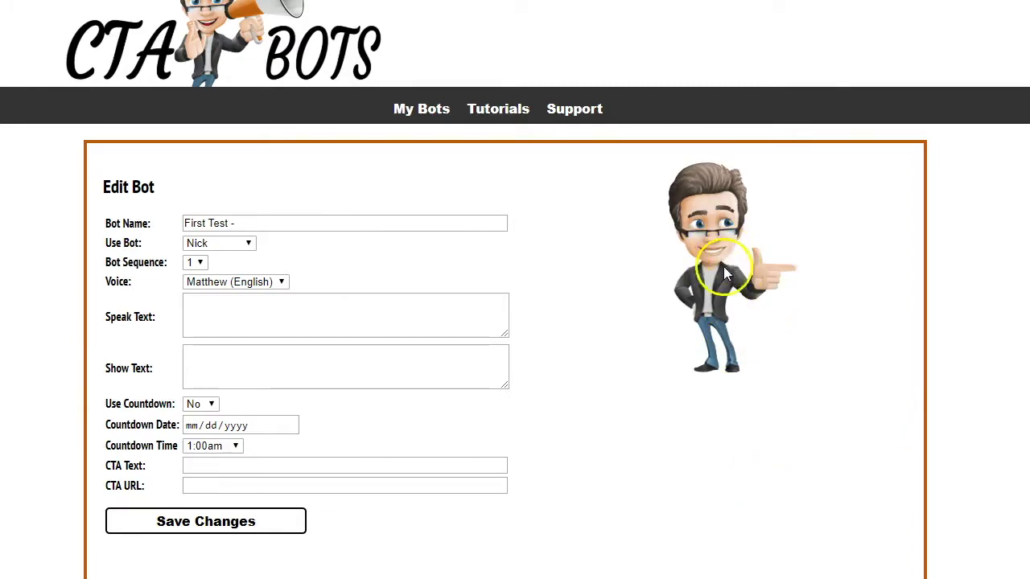
# Step: Try Nikki, Alfred and Luigi as character, settle on Nikki, and set sequence 2
pyautogui.click(250, 243)
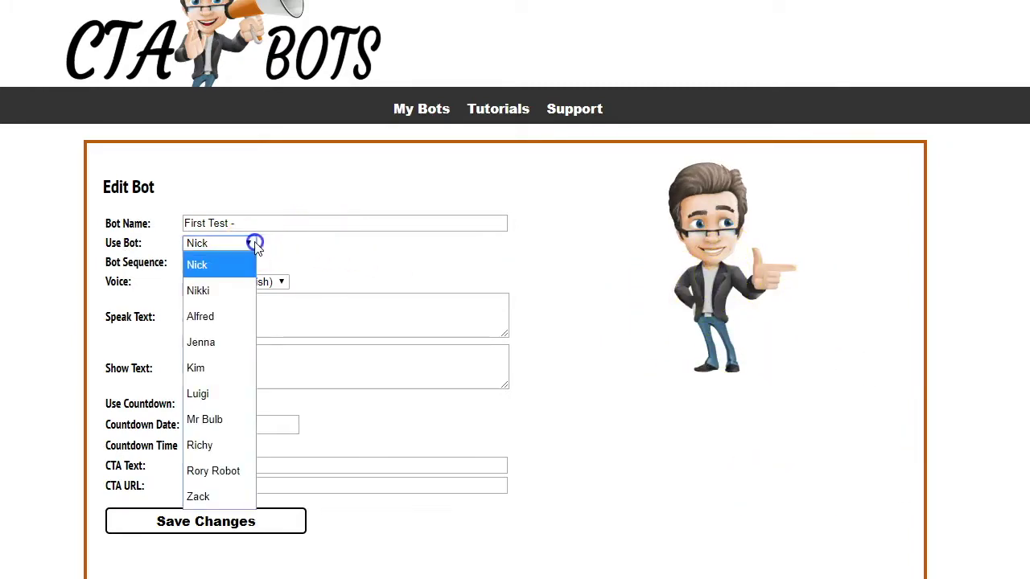
pyautogui.click(225, 291)
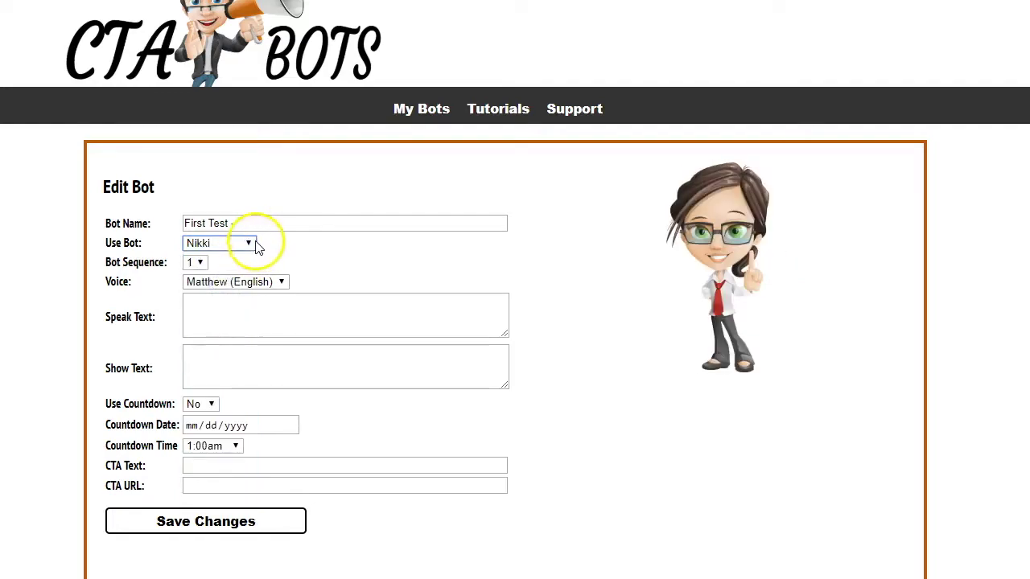
pyautogui.click(249, 243)
pyautogui.click(228, 318)
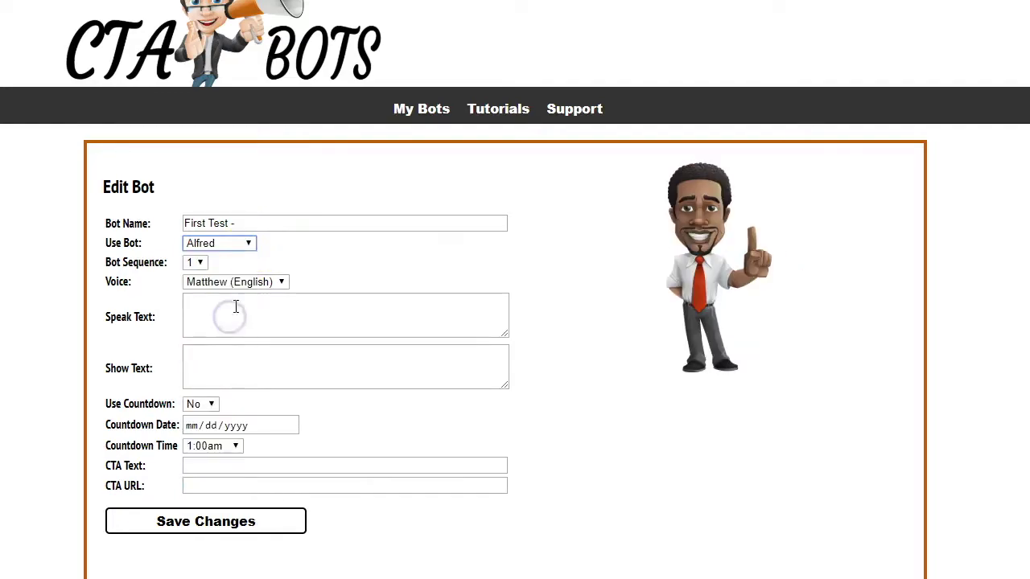
pyautogui.click(249, 244)
pyautogui.click(208, 390)
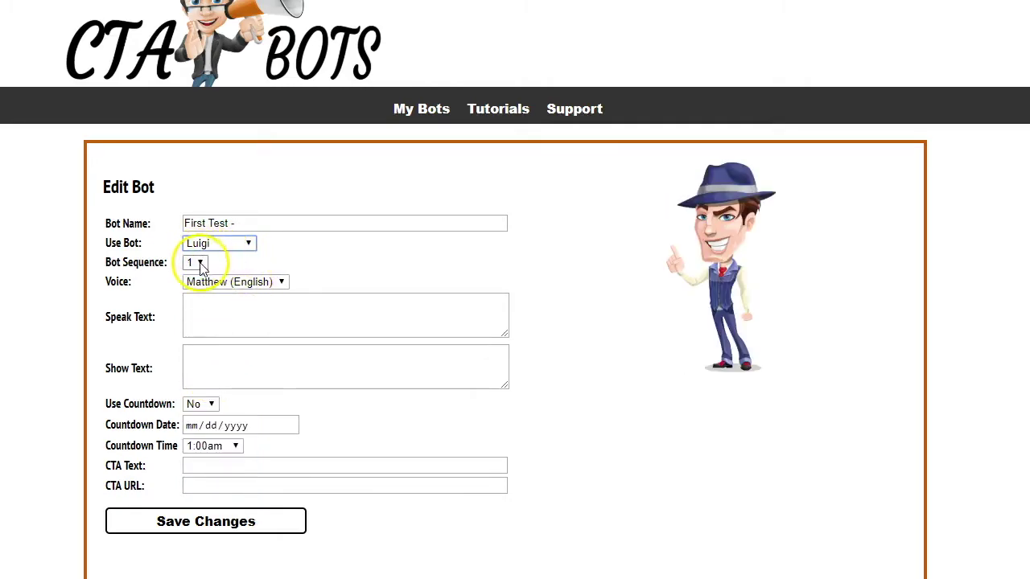
pyautogui.click(250, 244)
pyautogui.click(231, 290)
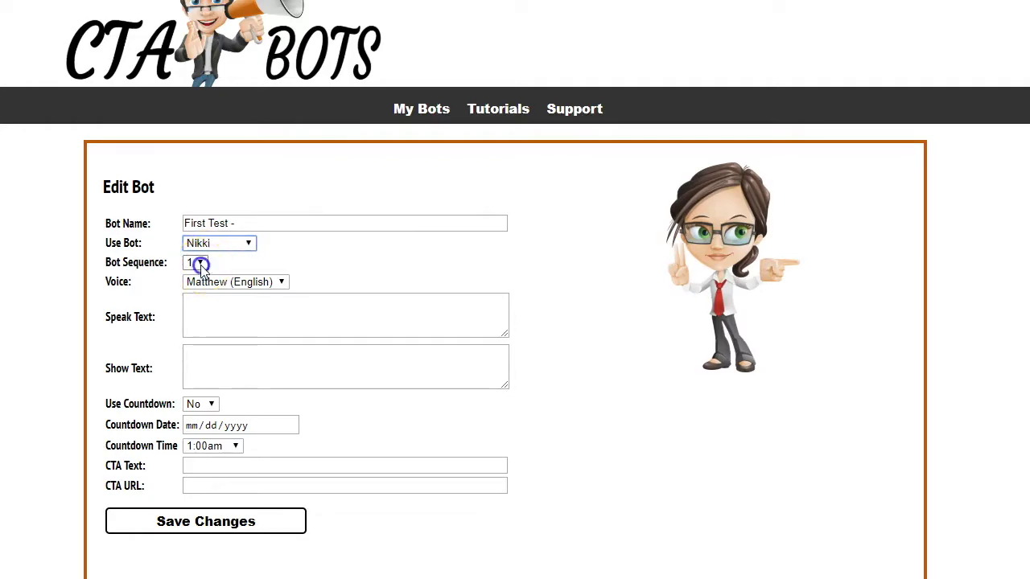
pyautogui.click(196, 263)
pyautogui.click(194, 312)
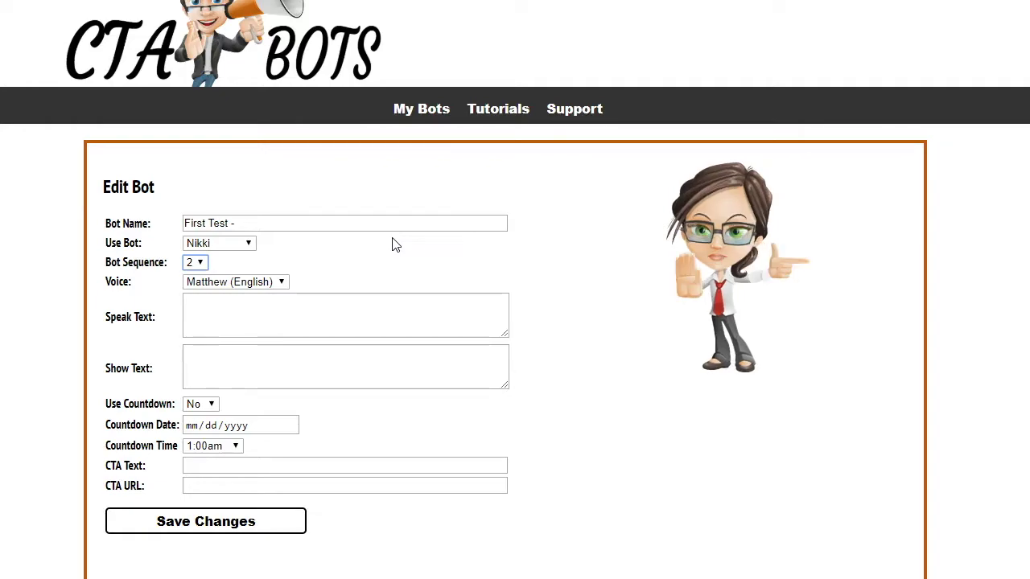
# Step: Pick Joanna (English) from the Voice list instead of Matthew
pyautogui.click(283, 281)
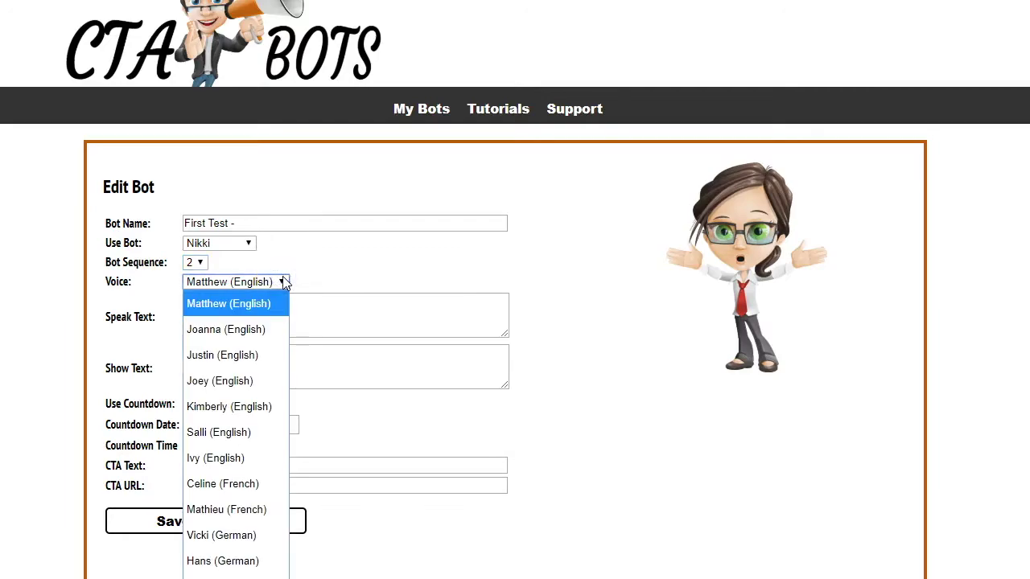
pyautogui.click(291, 286)
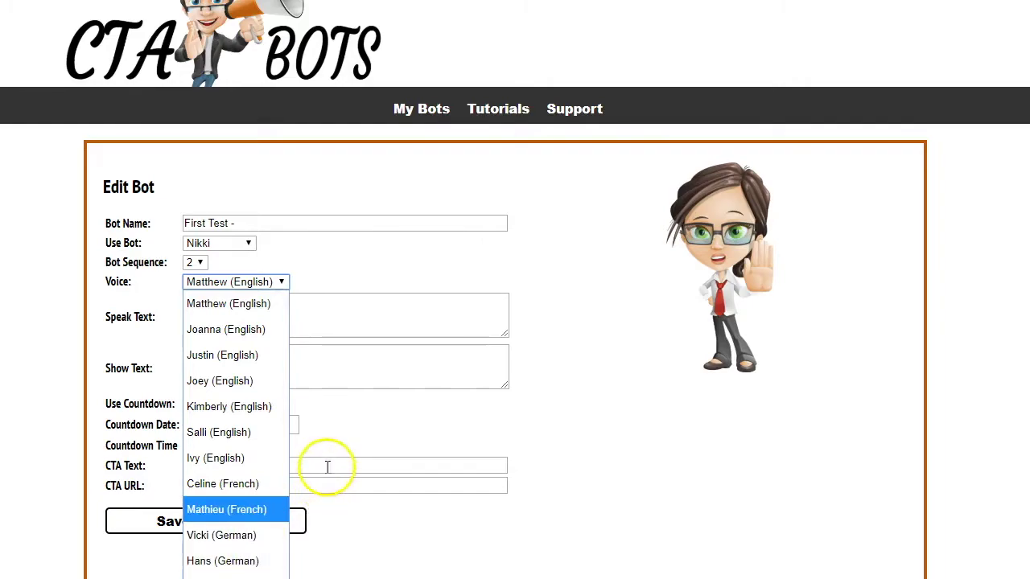
pyautogui.click(248, 341)
pyautogui.click(248, 328)
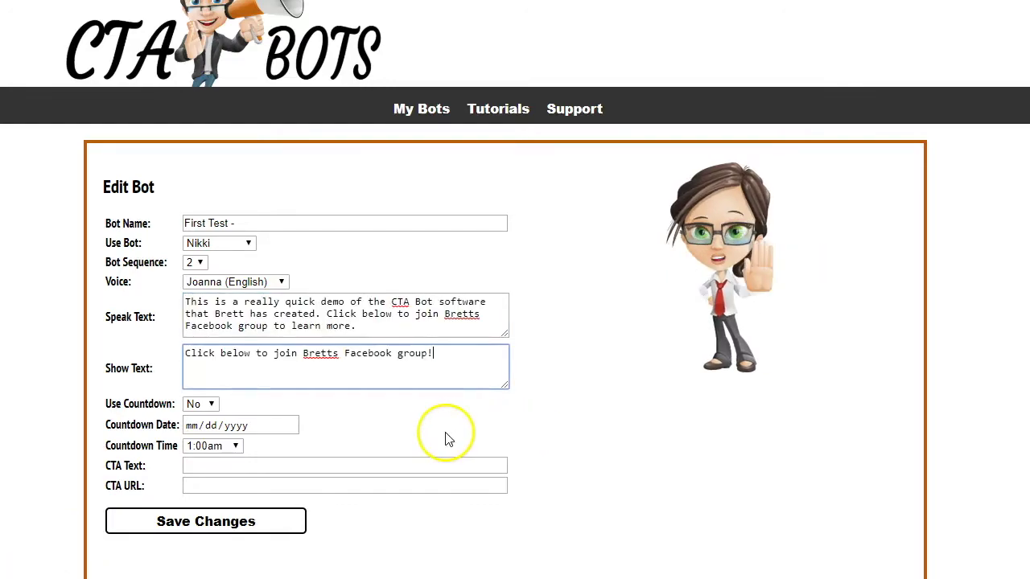
# Step: With speak and show text filled in, bring up the Use Countdown choices
pyautogui.click(211, 408)
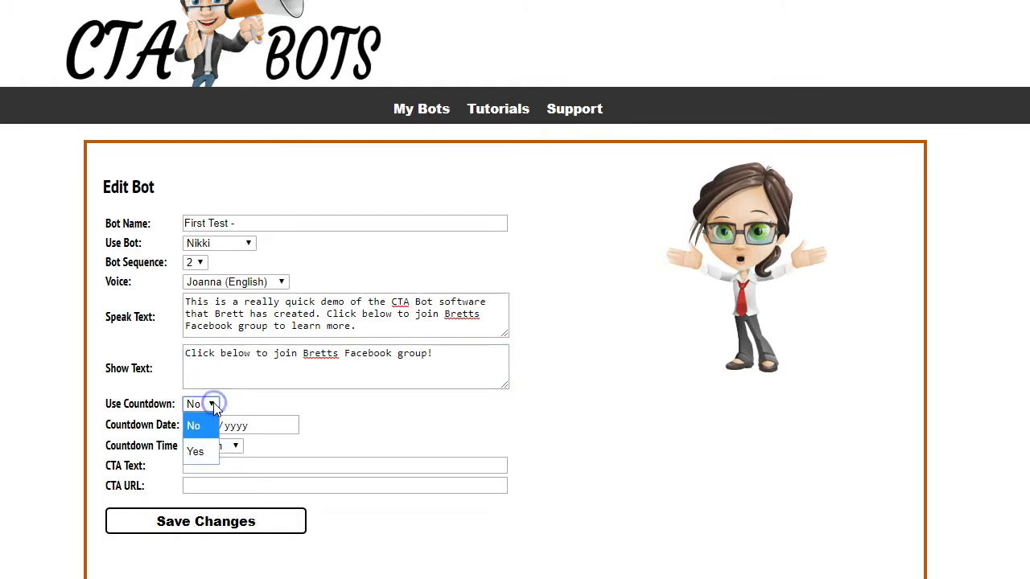
# Step: Set Use Countdown to Yes, date 03/12/2019, time Midnight
pyautogui.click(200, 453)
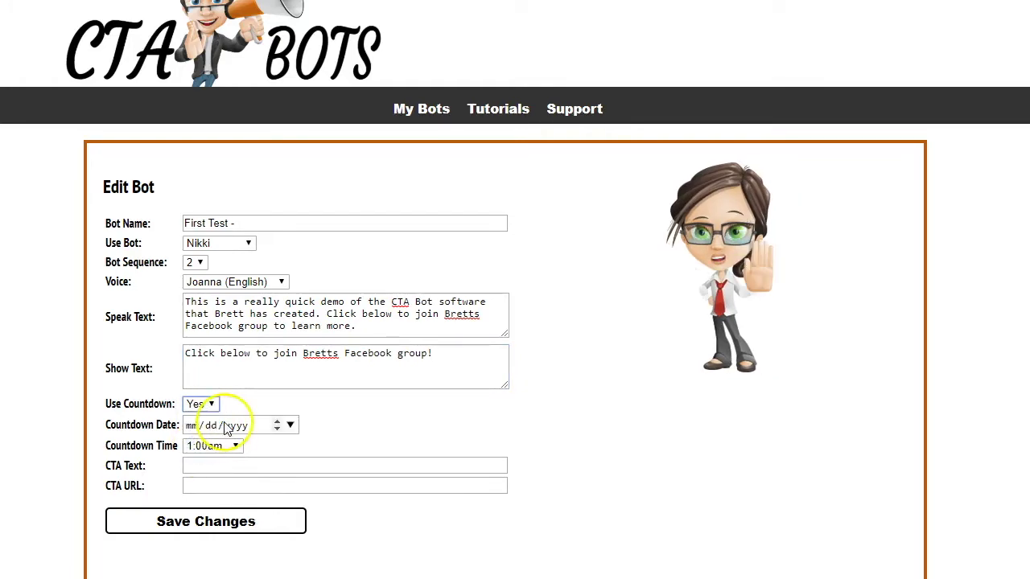
pyautogui.click(235, 428)
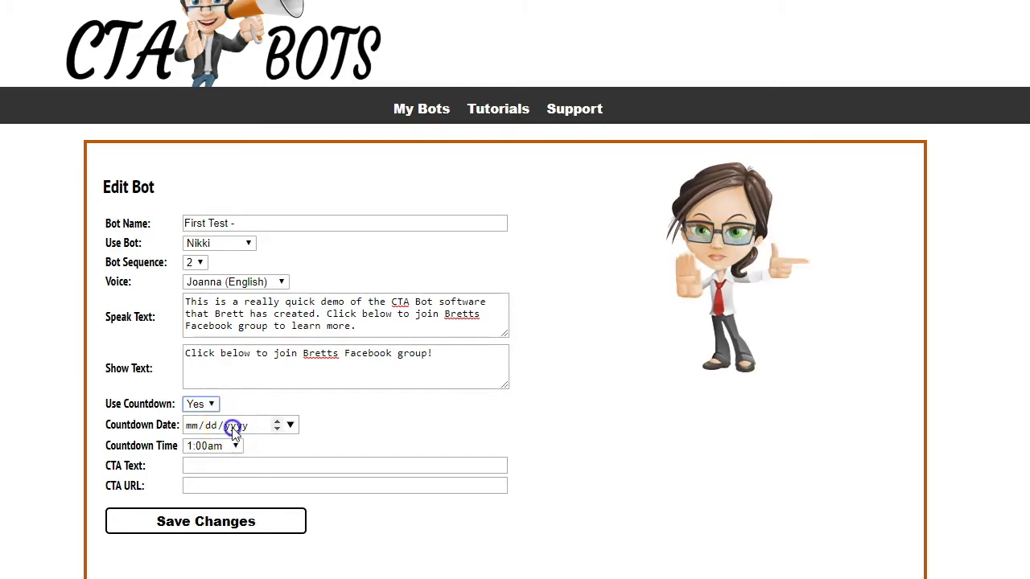
pyautogui.click(290, 425)
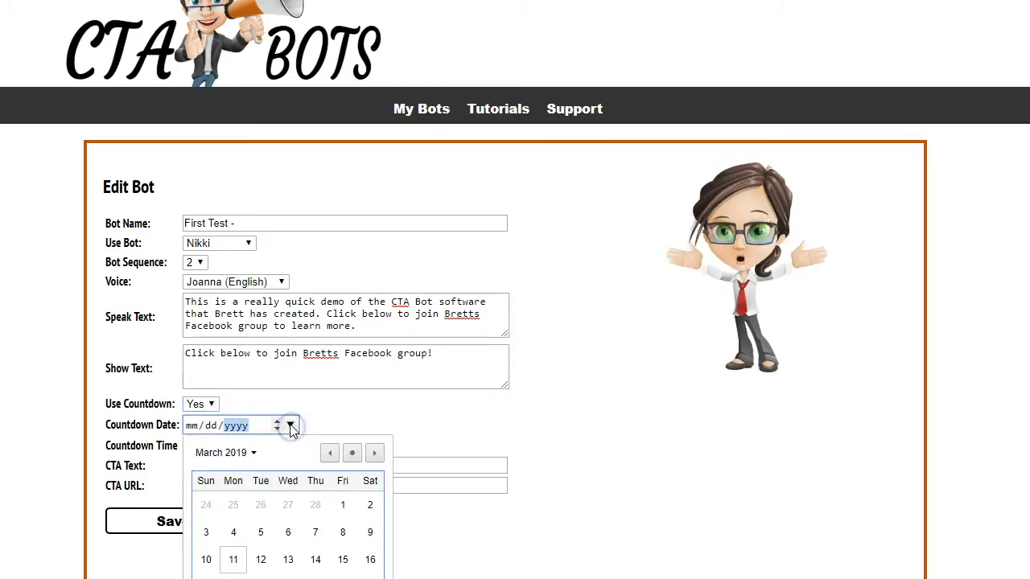
pyautogui.click(261, 559)
pyautogui.click(238, 453)
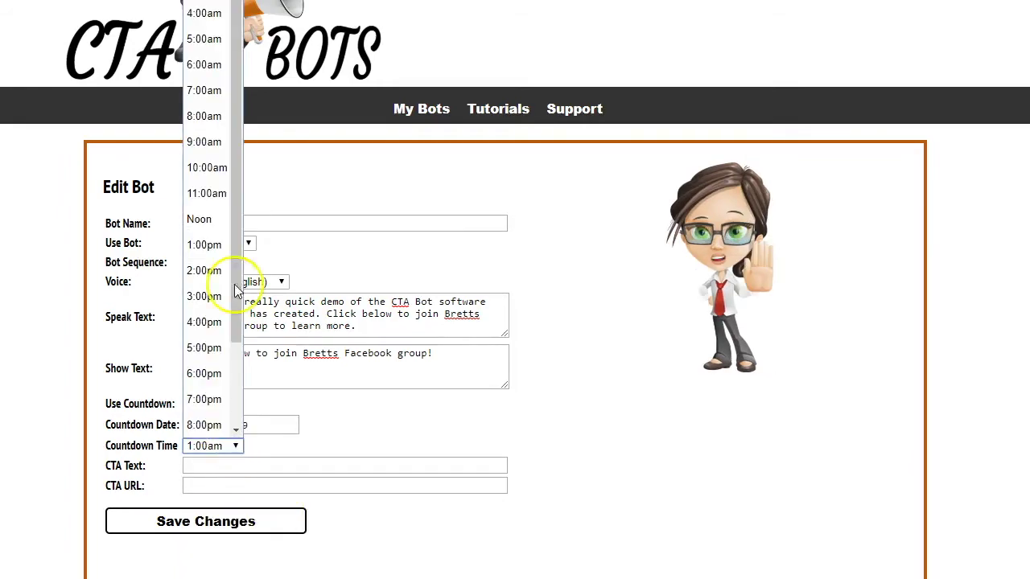
pyautogui.scroll(-2, 237, 254)
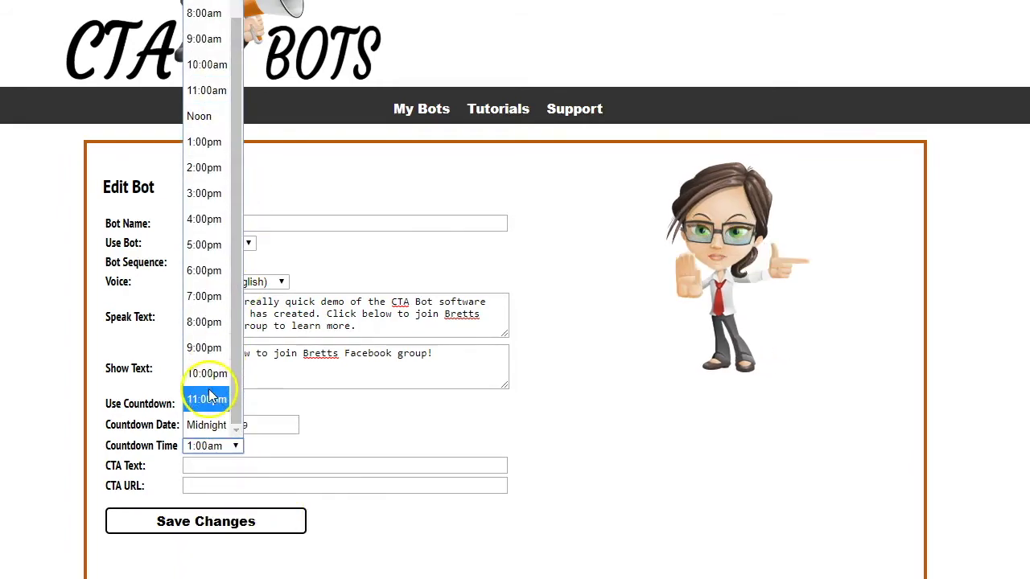
pyautogui.click(211, 426)
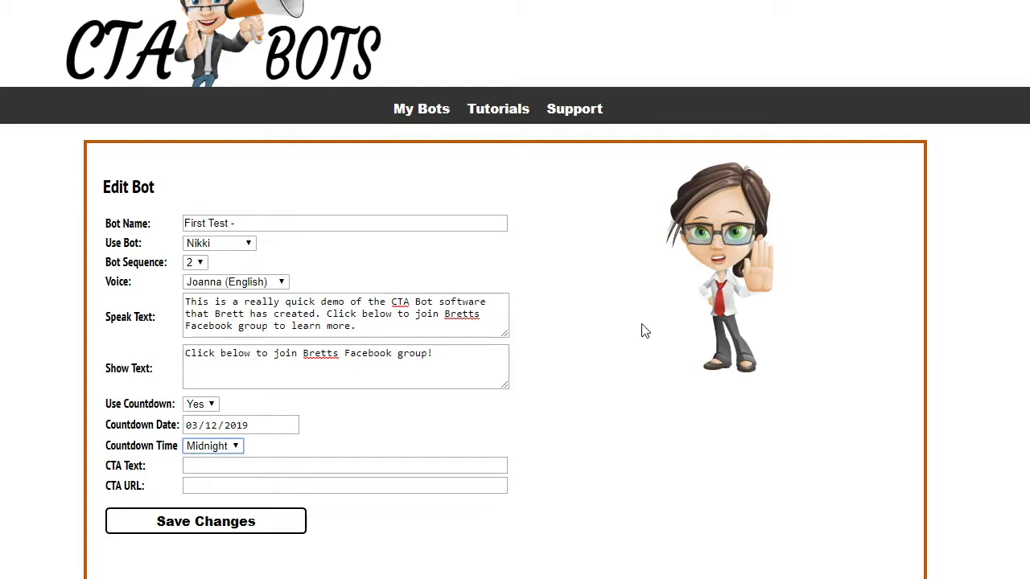
pyautogui.click(257, 470)
pyautogui.click(246, 495)
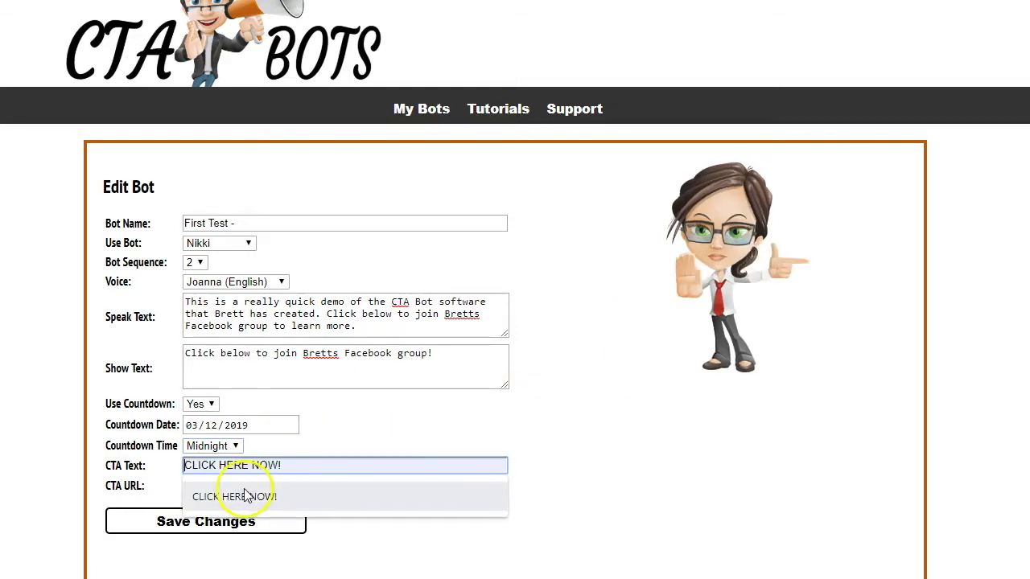
pyautogui.click(243, 492)
pyautogui.click(571, 435)
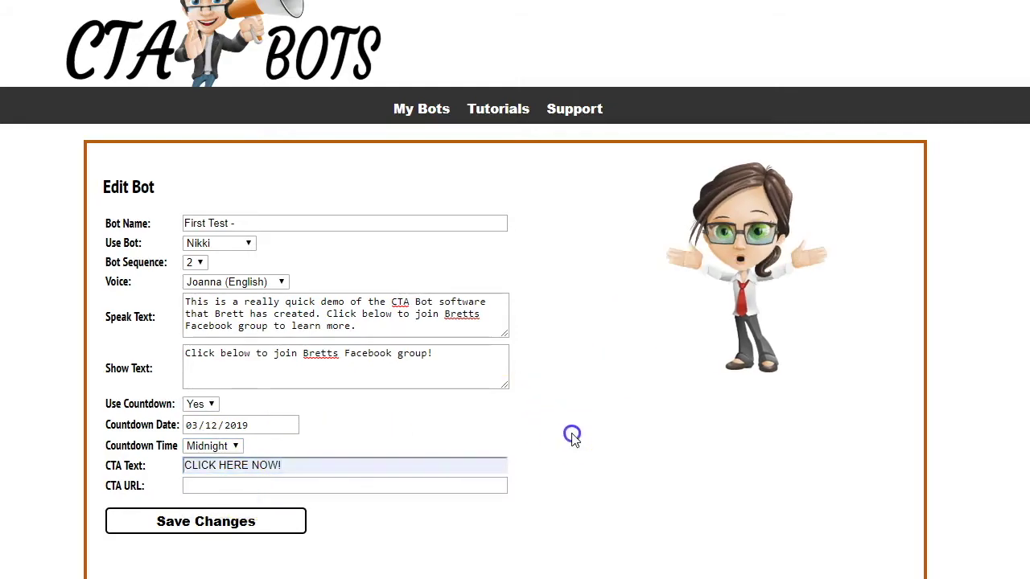
pyautogui.click(401, 487)
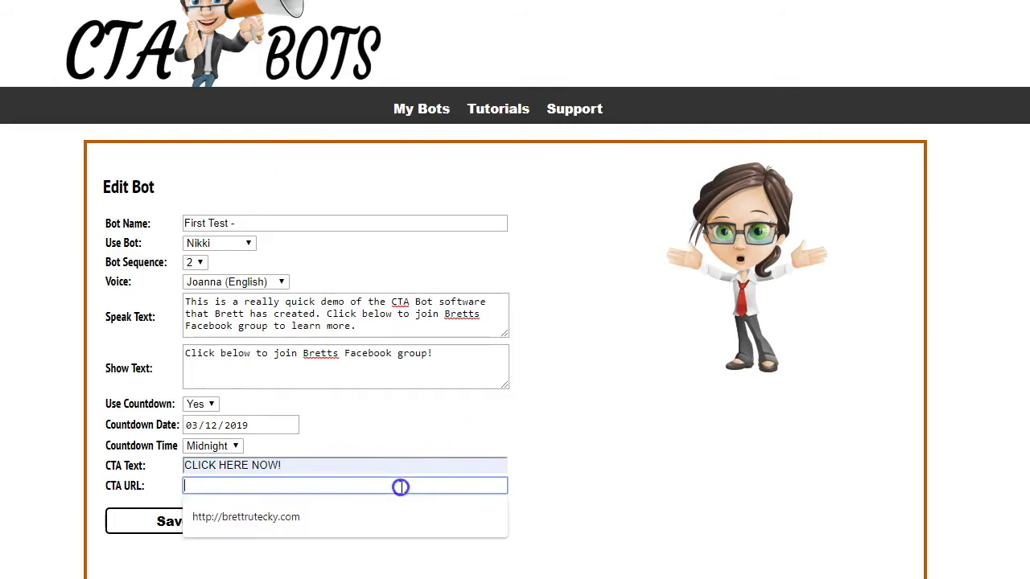
pyautogui.click(359, 510)
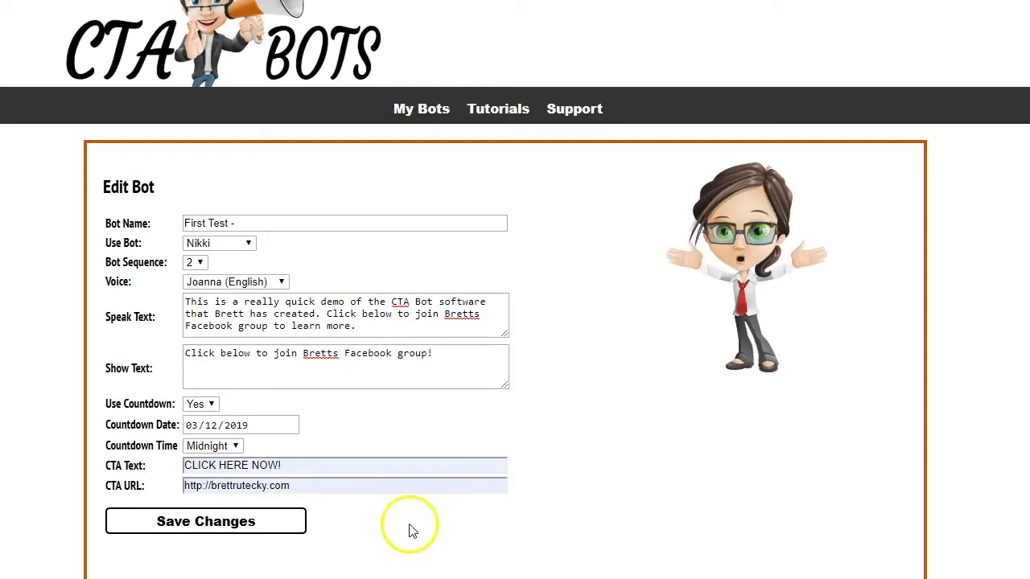
pyautogui.click(261, 525)
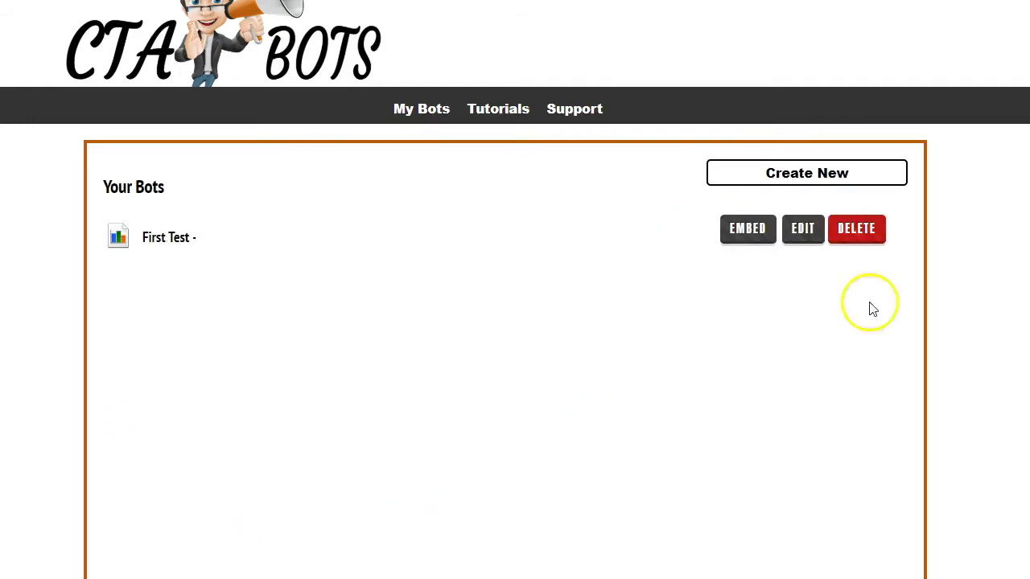
# Step: Generate Left-position embed code for First Test - and copy the iframe snippet
pyautogui.click(756, 234)
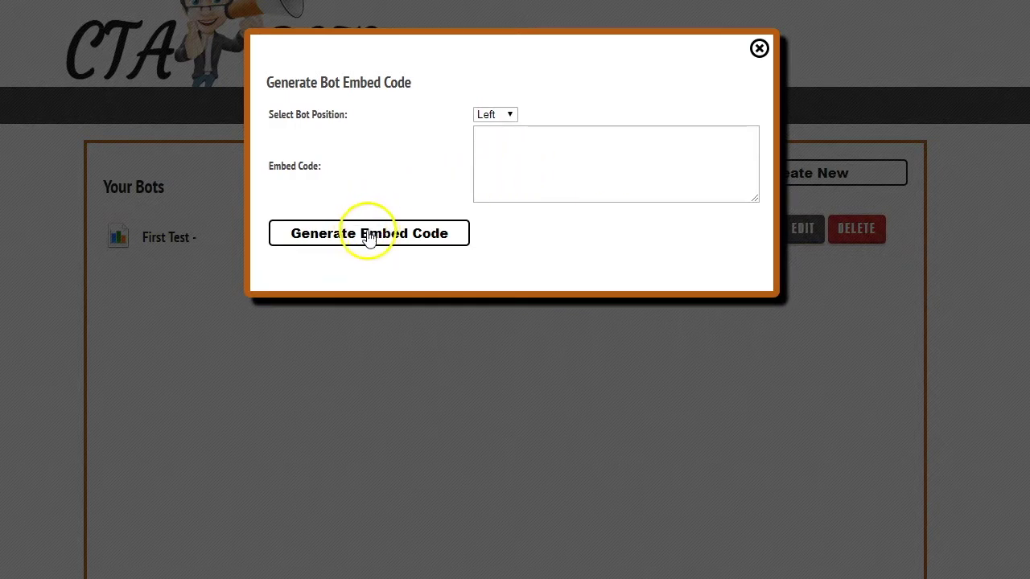
pyautogui.click(510, 115)
pyautogui.click(495, 133)
pyautogui.click(393, 234)
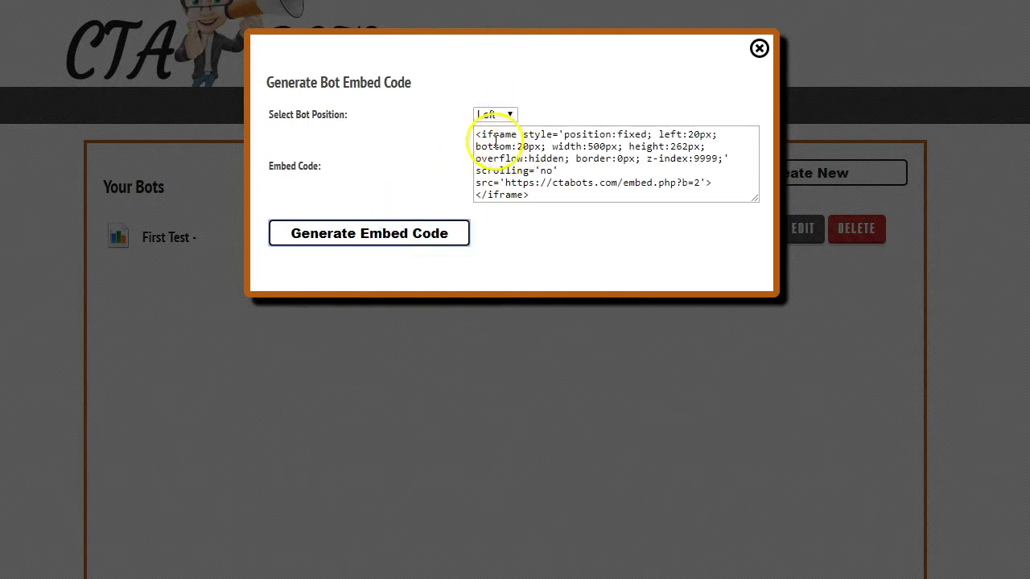
pyautogui.moveTo(476, 132); pyautogui.dragTo(598, 203)
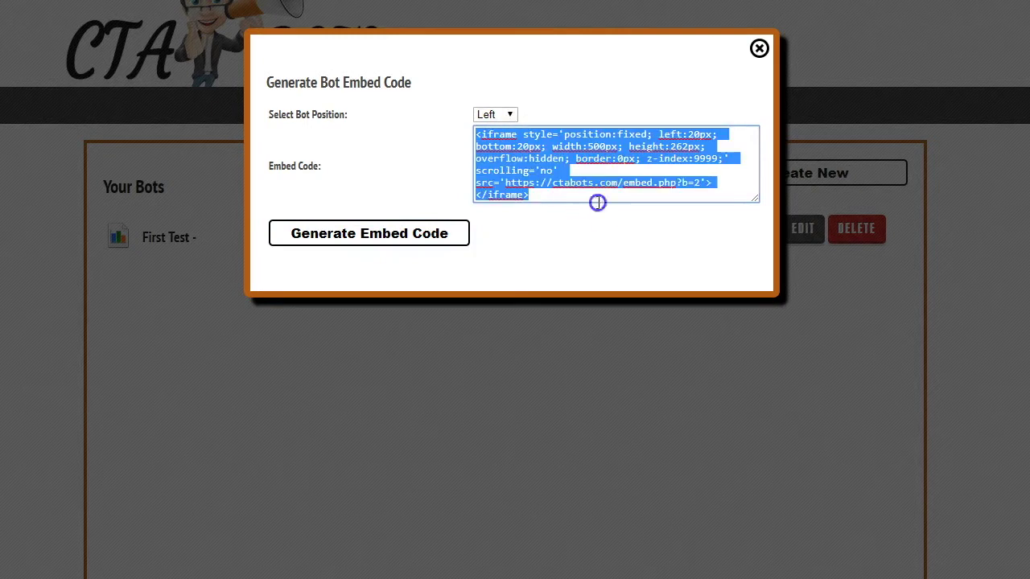
pyautogui.rightClick(596, 153)
pyautogui.click(636, 214)
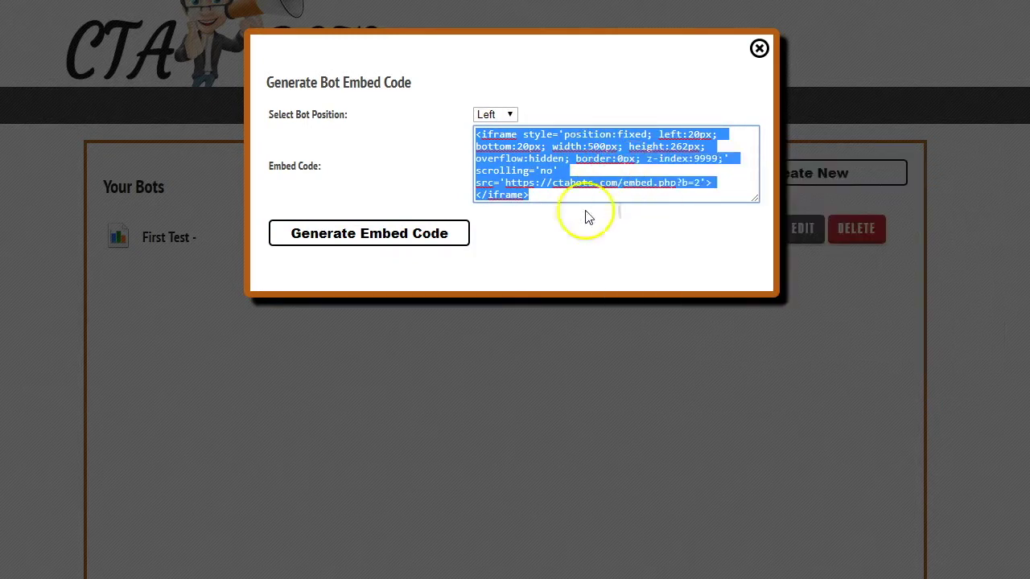